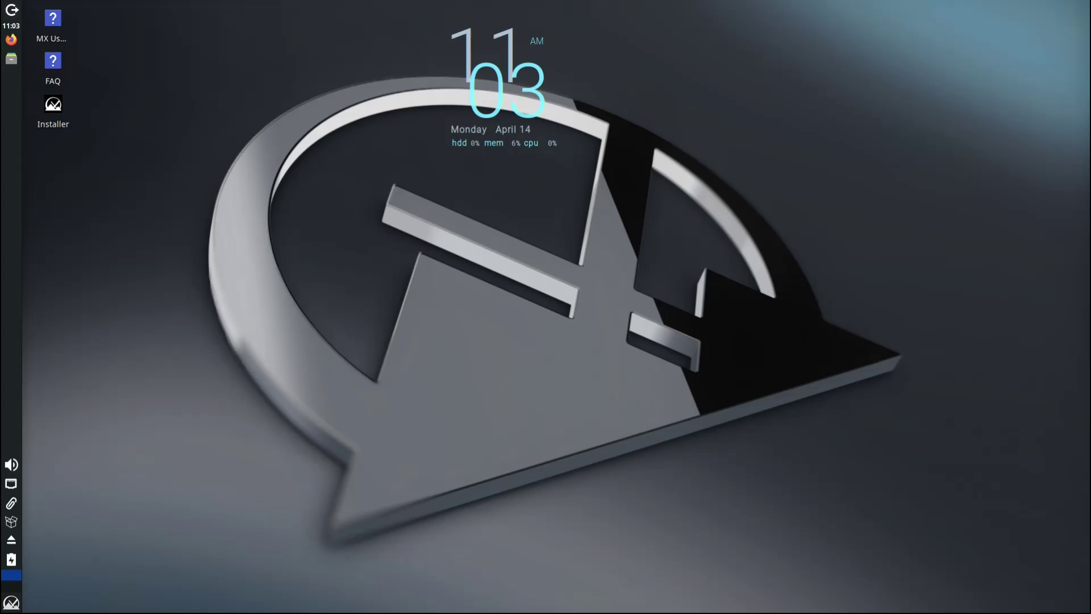
Open the Settings manager, look through all its categories from Personal to Other, and close it
click(12, 602)
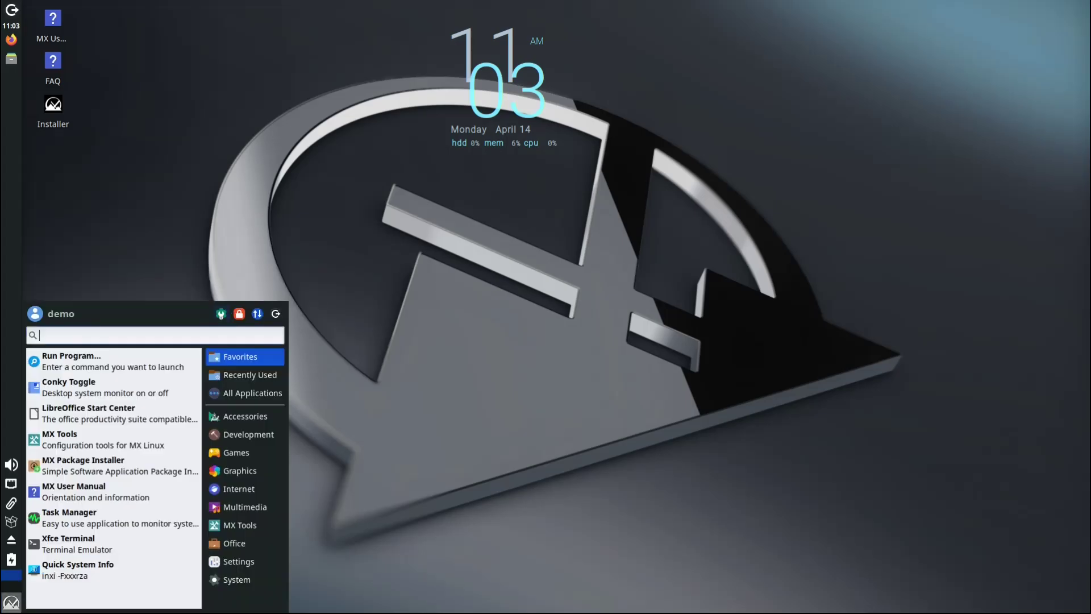
click(221, 313)
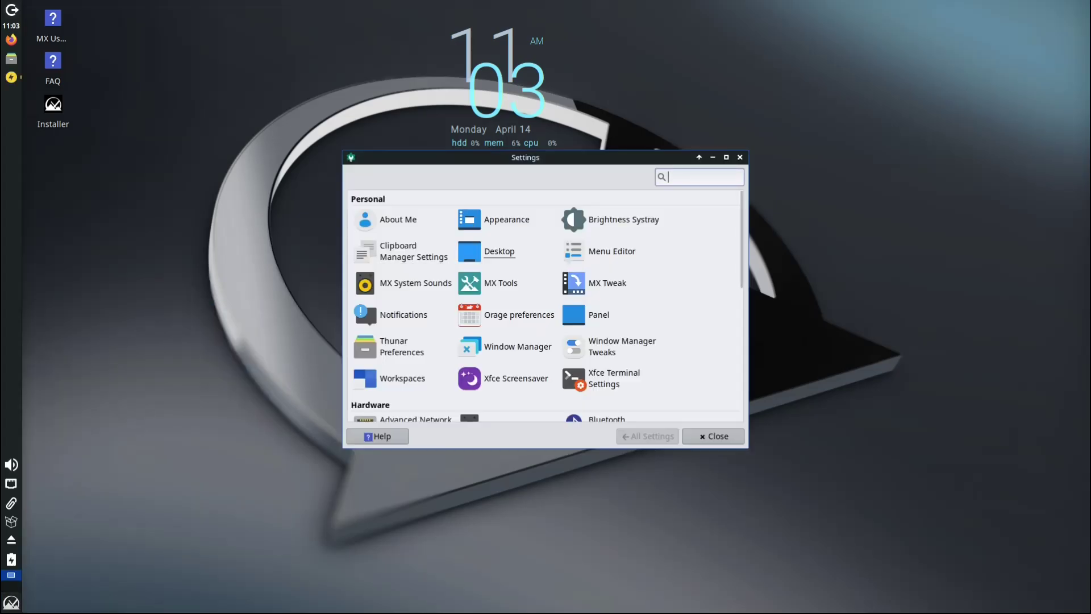
scroll(470, 253, down, 5)
scroll(605, 306, down, 6)
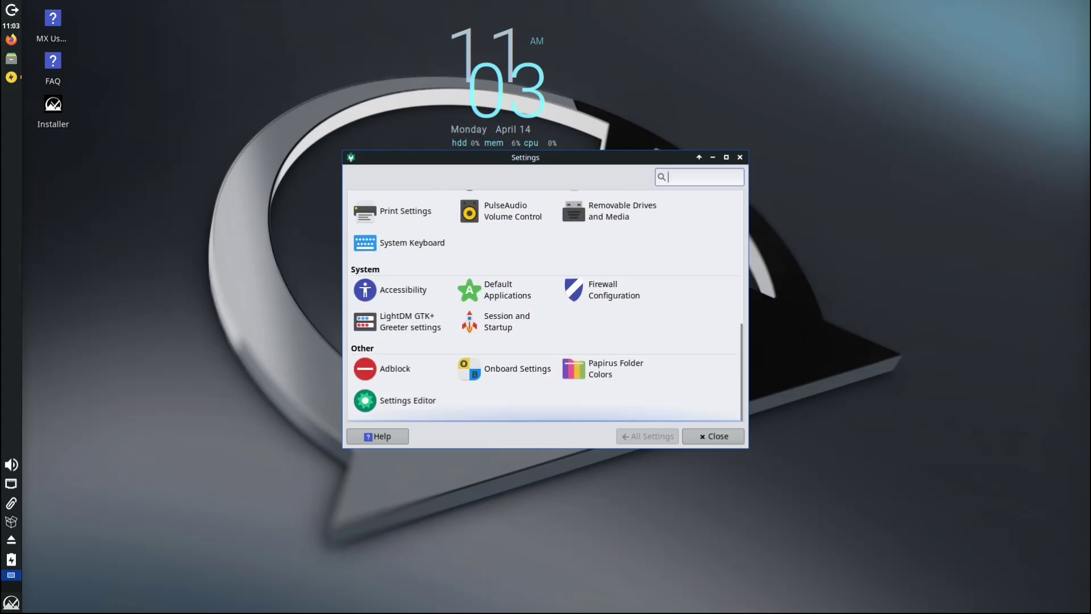
scroll(605, 307, up, 6)
scroll(605, 306, up, 4)
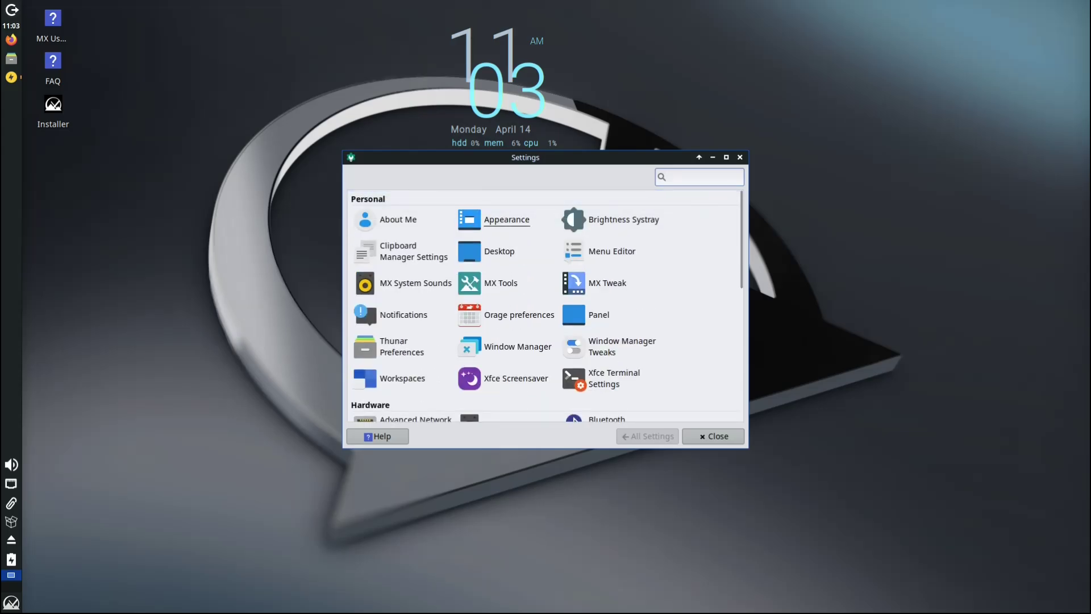
click(740, 157)
Open the desktop background settings, then widen and reposition their window to show five wallpapers per row
right_click(493, 207)
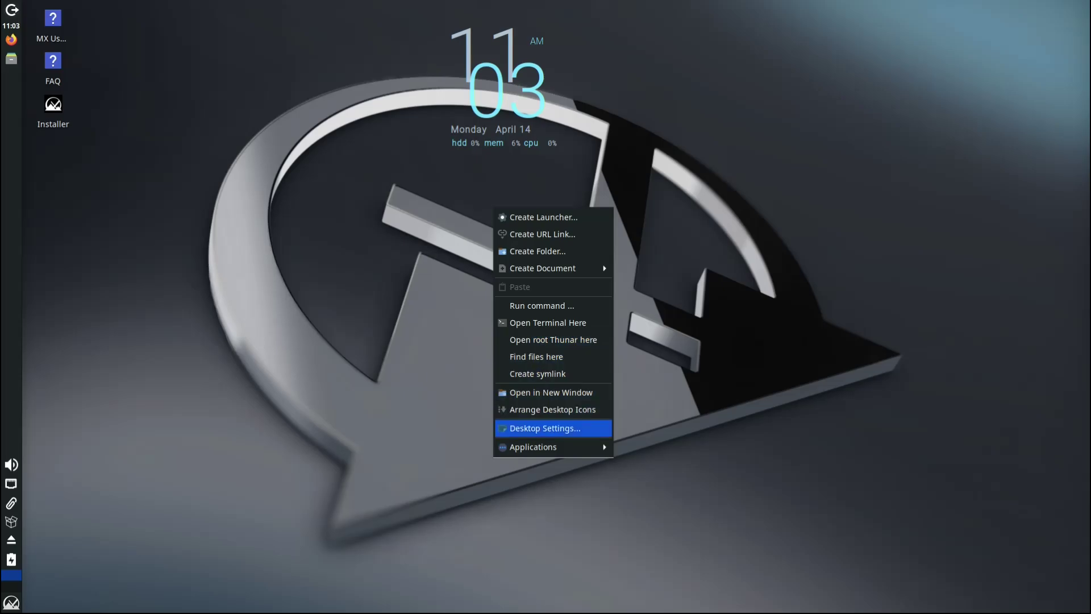
key(Return)
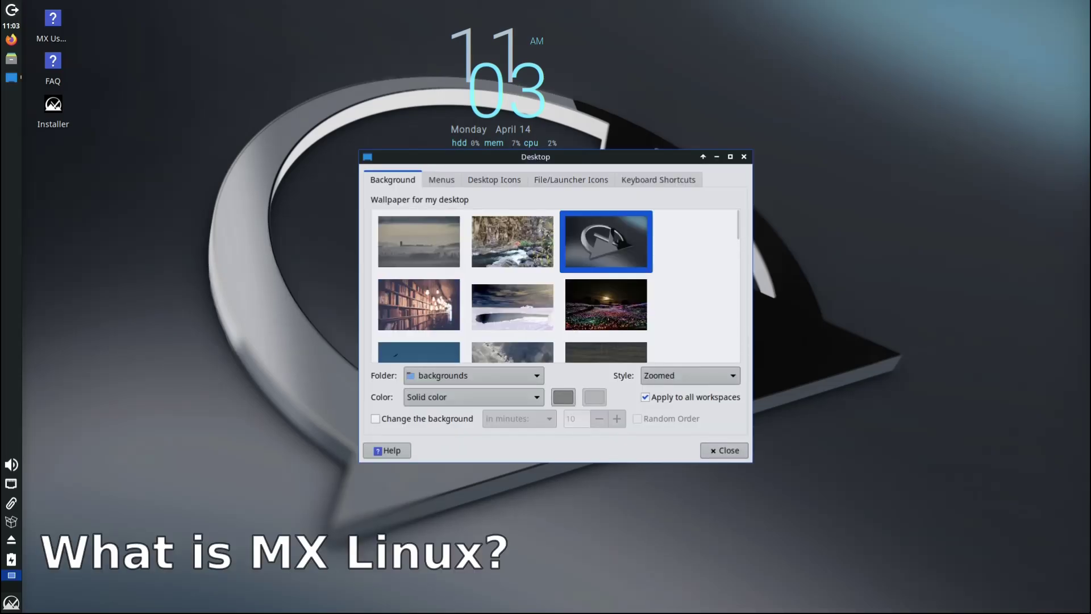
drag(753, 307, 897, 307)
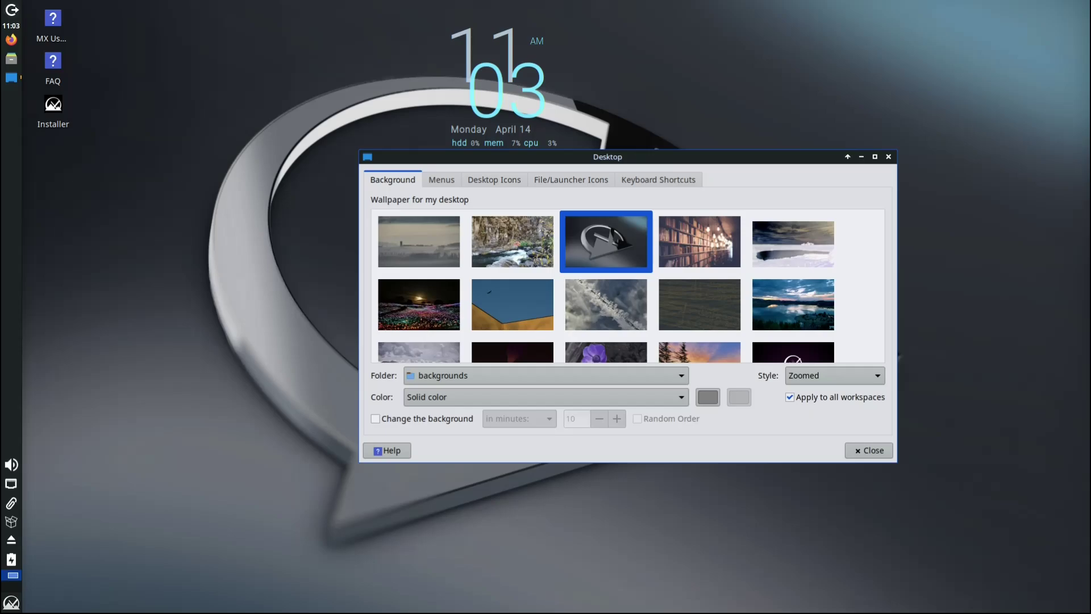
drag(895, 464, 896, 470)
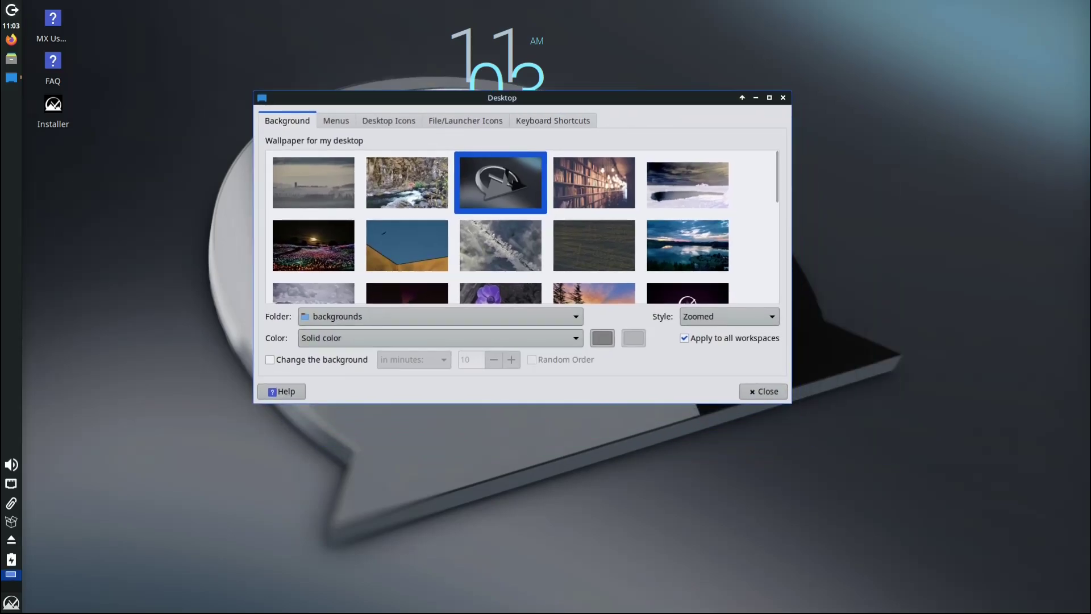
Browse the available wallpapers in the backgrounds folder and close the desktop settings without changing the wallpaper
drag(777, 177, 776, 217)
scroll(501, 227, down, 5)
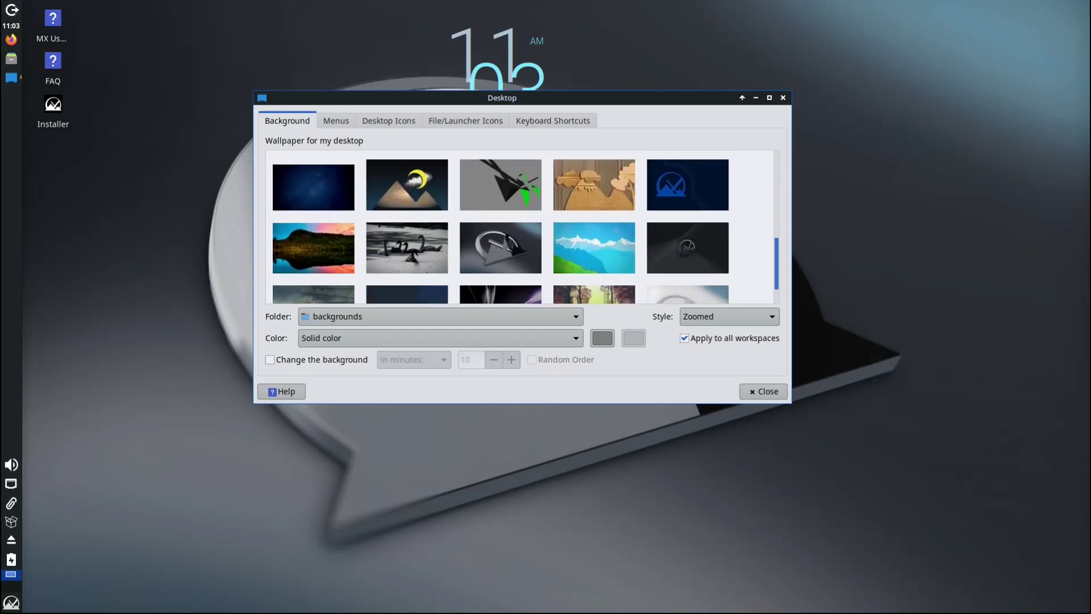
scroll(501, 227, up, 10)
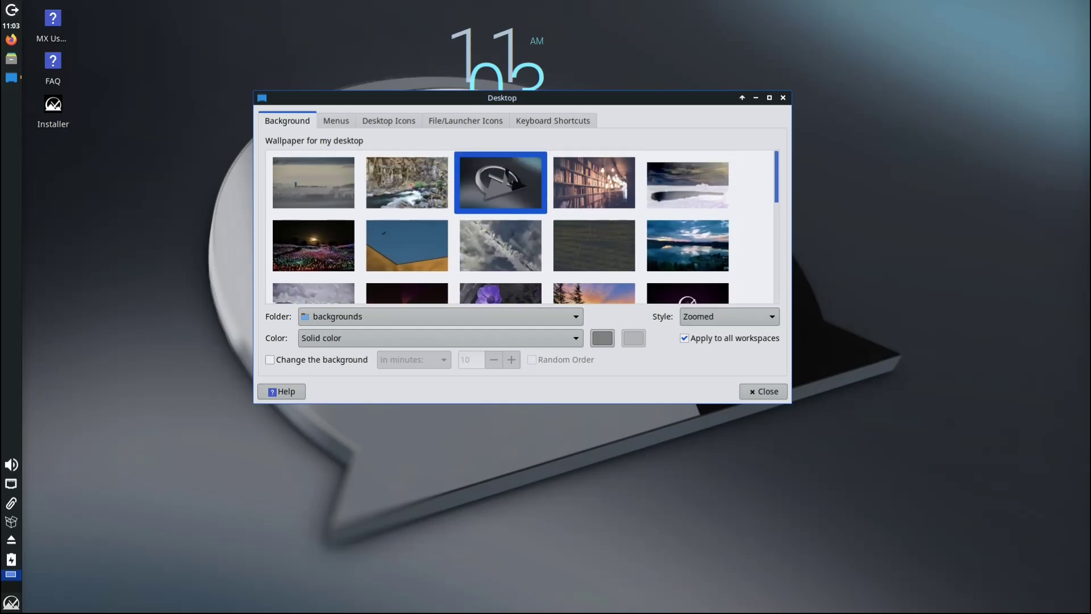
key(alt+F4)
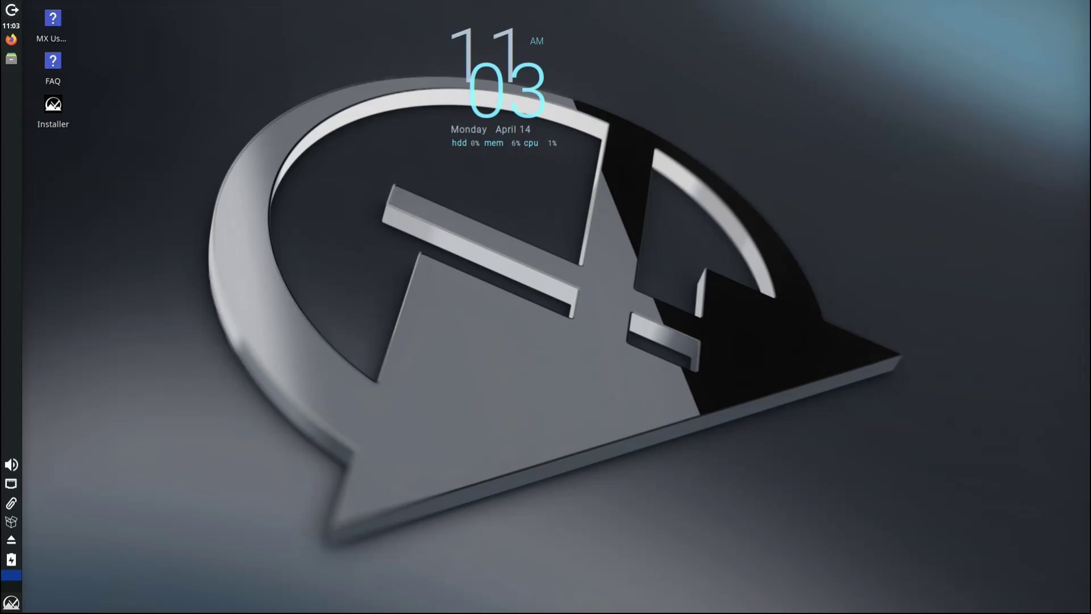
Open the Thunar file manager, view its version information, and close it
click(11, 59)
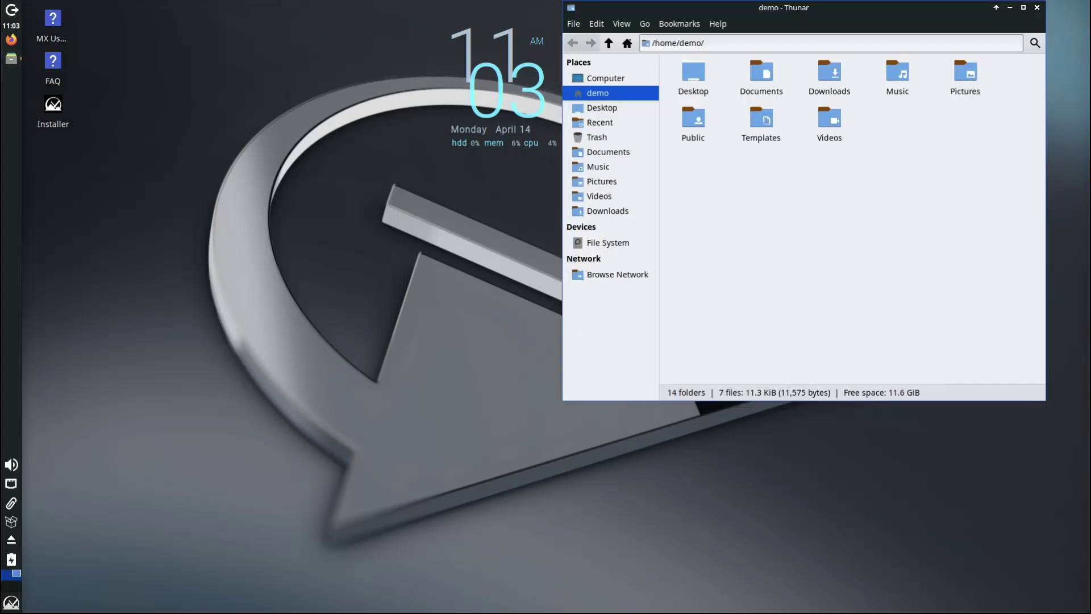
drag(784, 8, 426, 62)
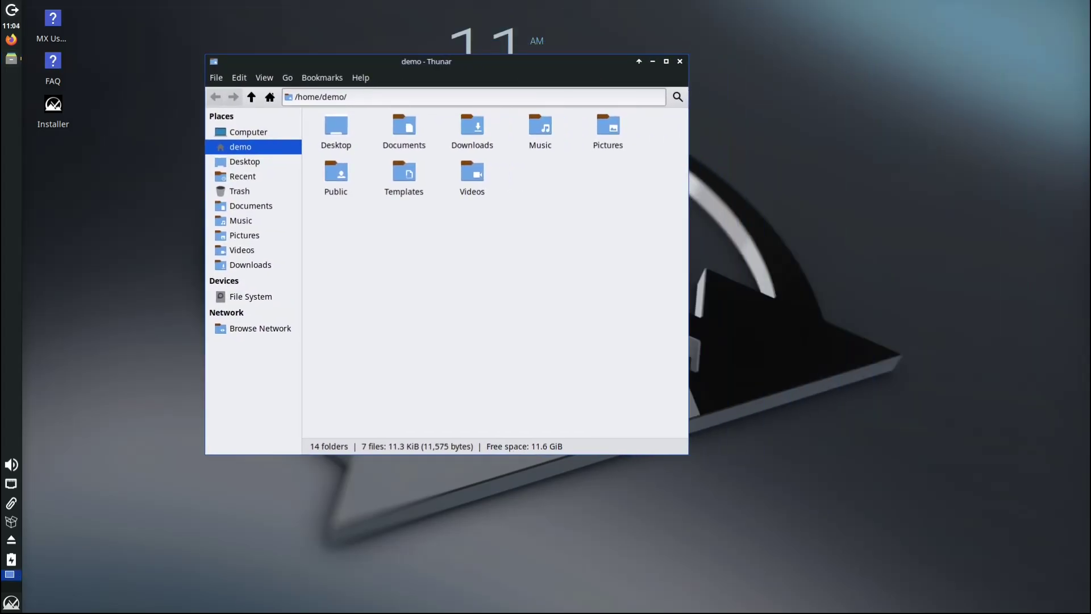
click(361, 78)
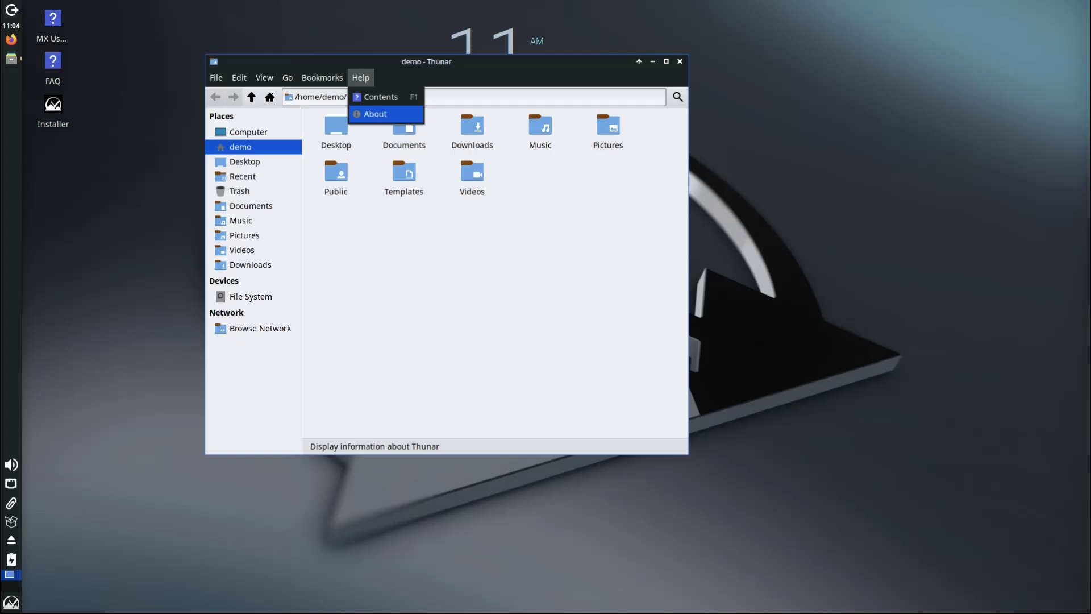
click(376, 114)
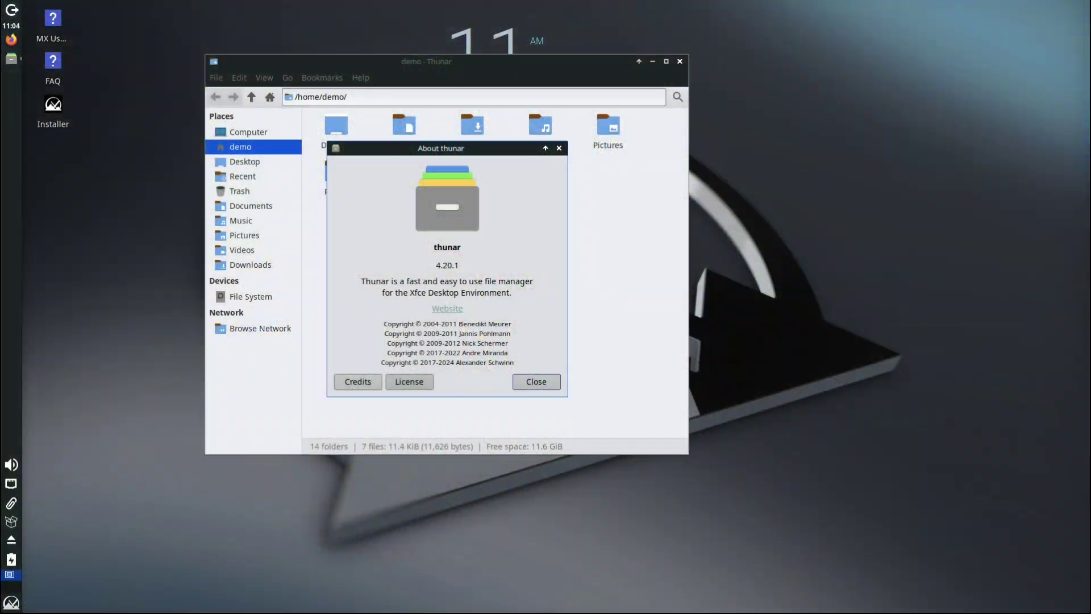
click(536, 382)
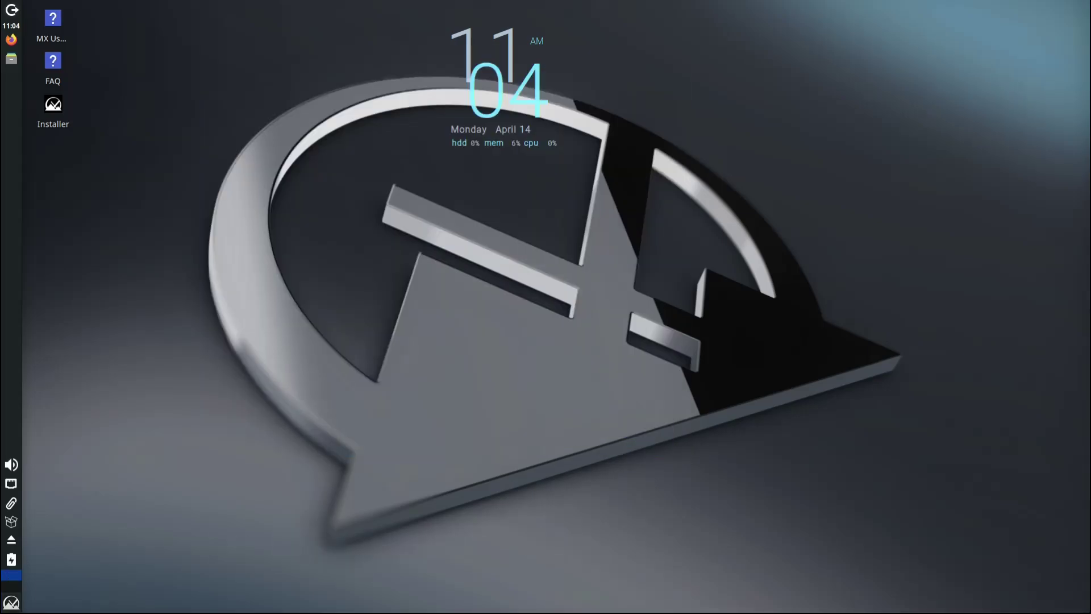
Open the Appearance settings through the Settings Manager and look through the list of style themes
right_click(263, 214)
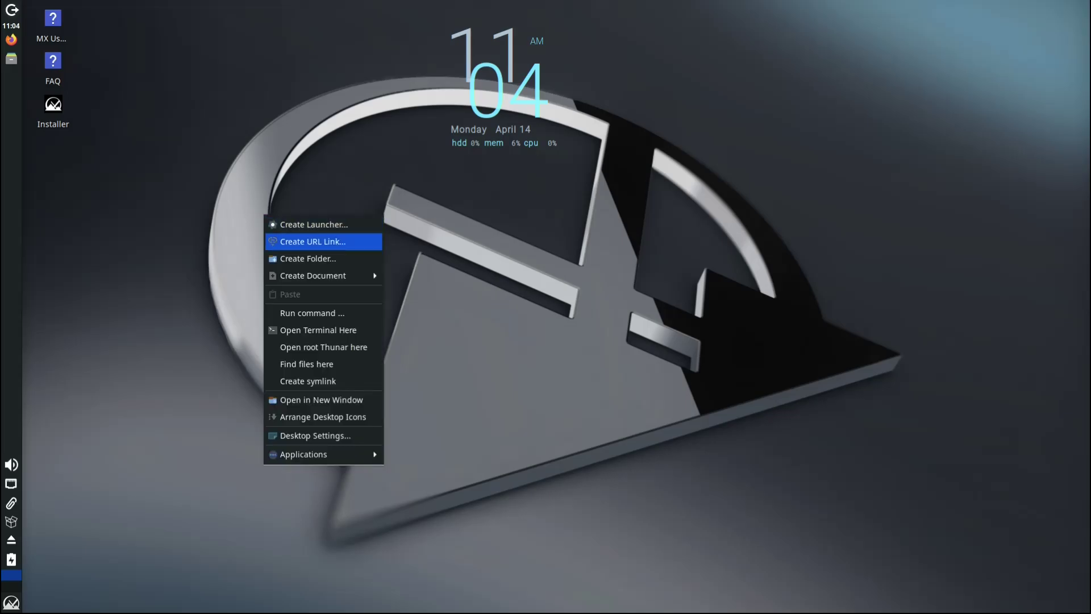
mouse_move(318, 454)
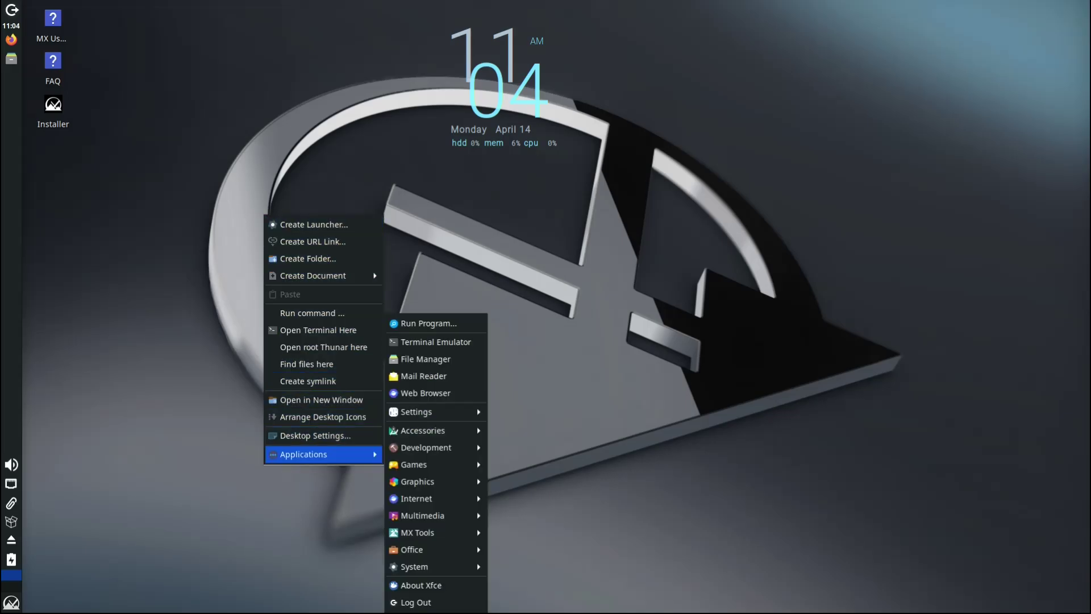
mouse_move(432, 411)
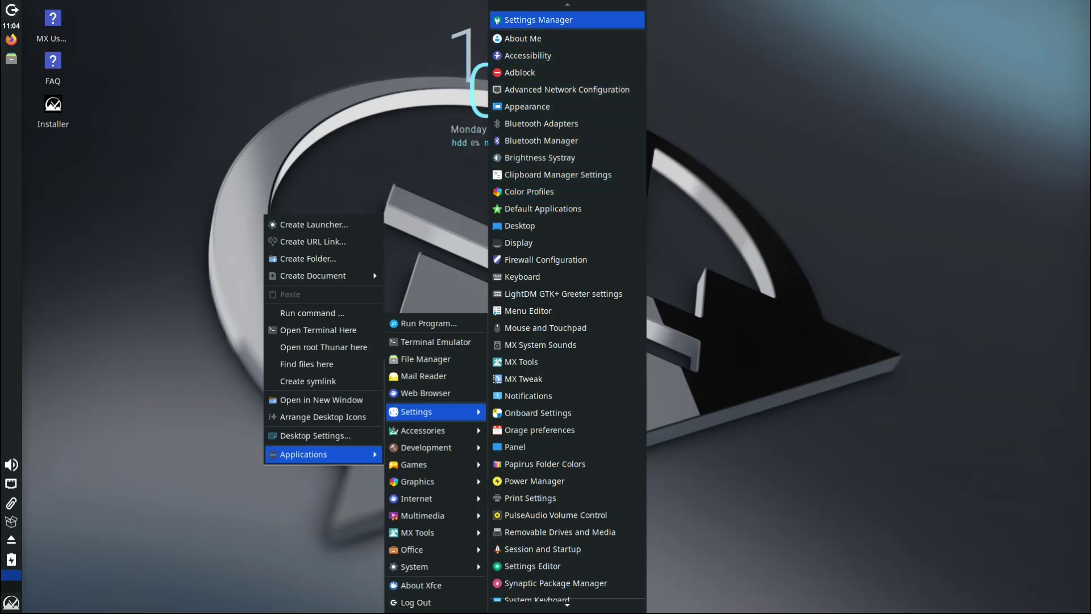
click(538, 19)
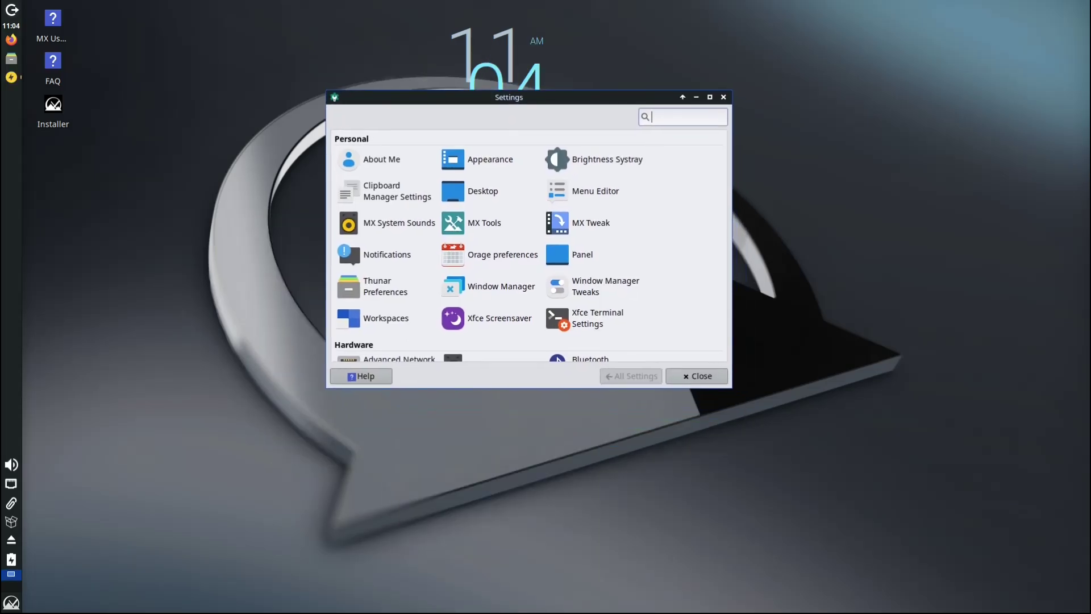
click(480, 159)
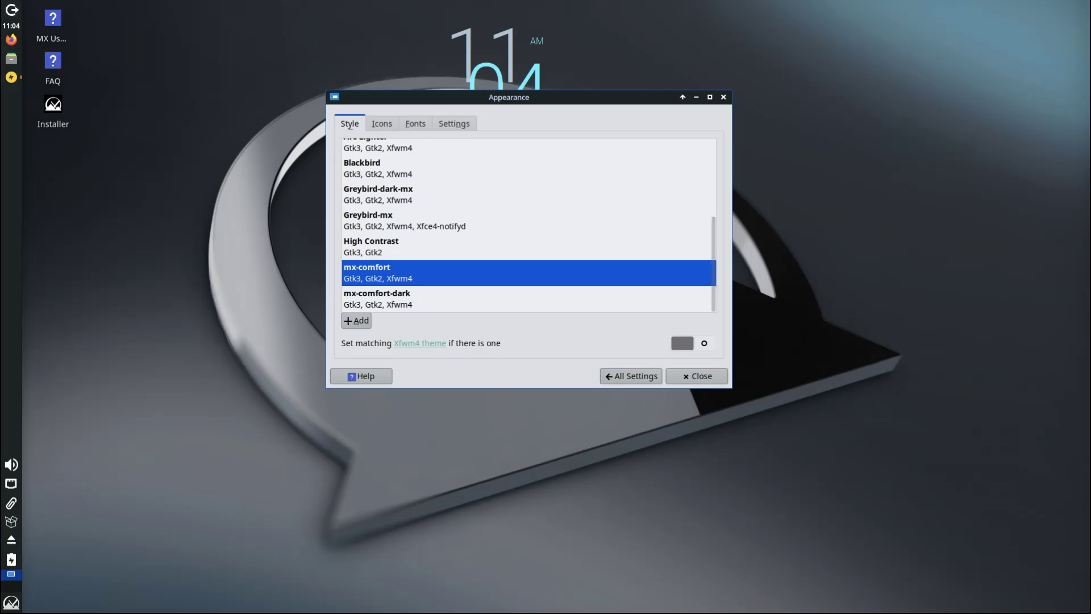
drag(714, 253, 714, 168)
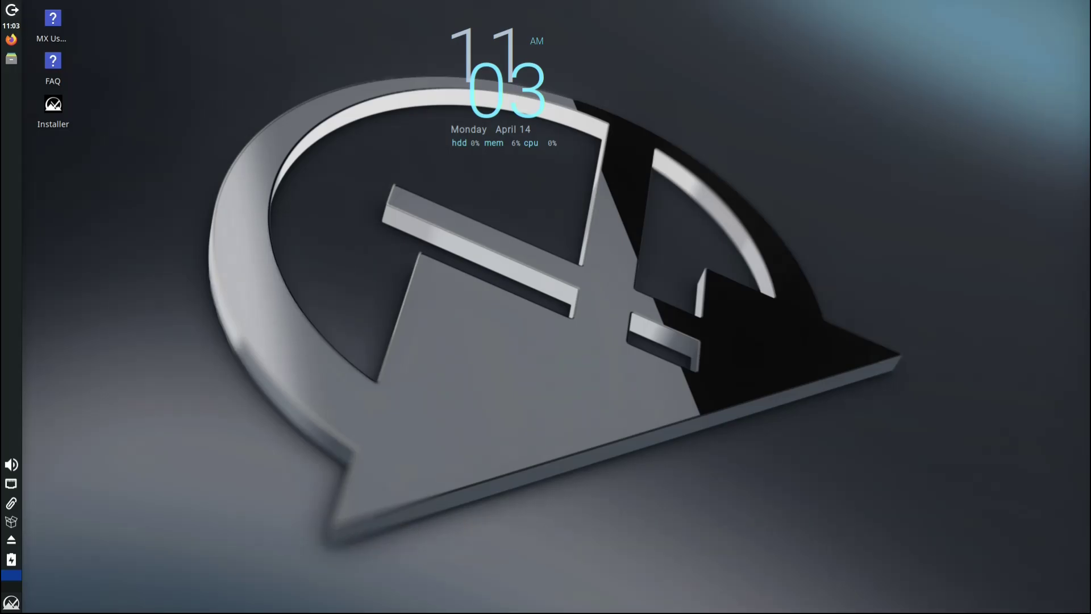
Reopen the Settings manager, review the Personal and Hardware entries and the categories below them, and close it
click(11, 602)
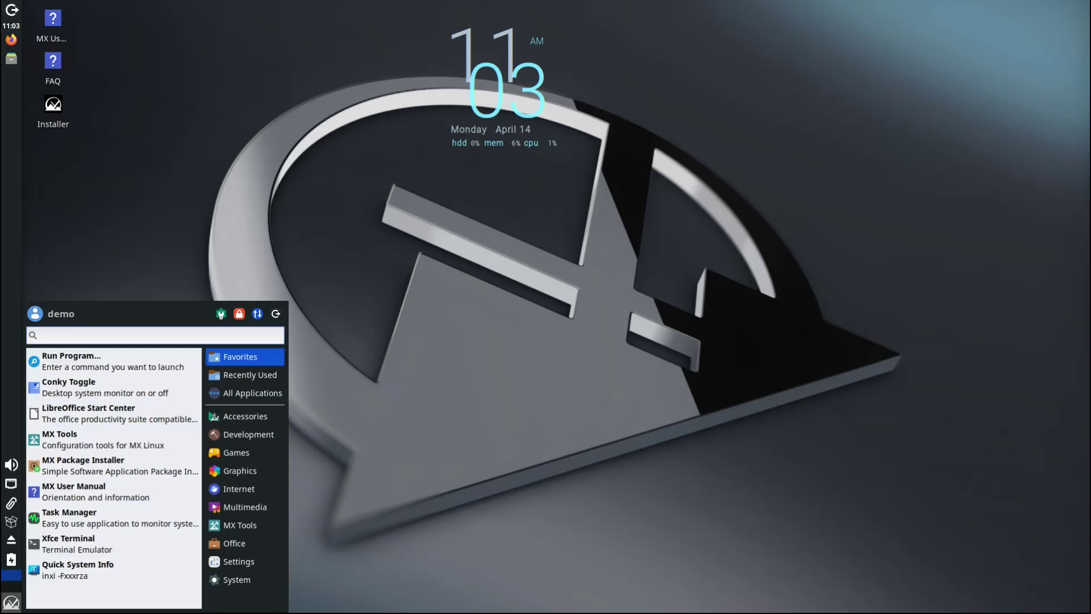
click(221, 313)
scroll(523, 284, down, 7)
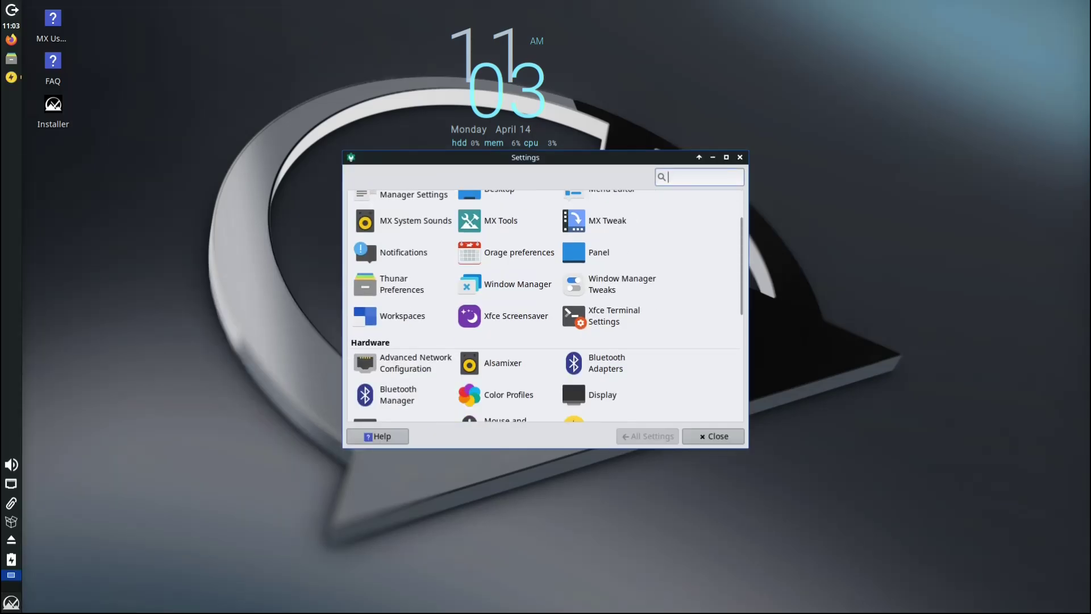
scroll(544, 307, down, 3)
scroll(545, 306, up, 8)
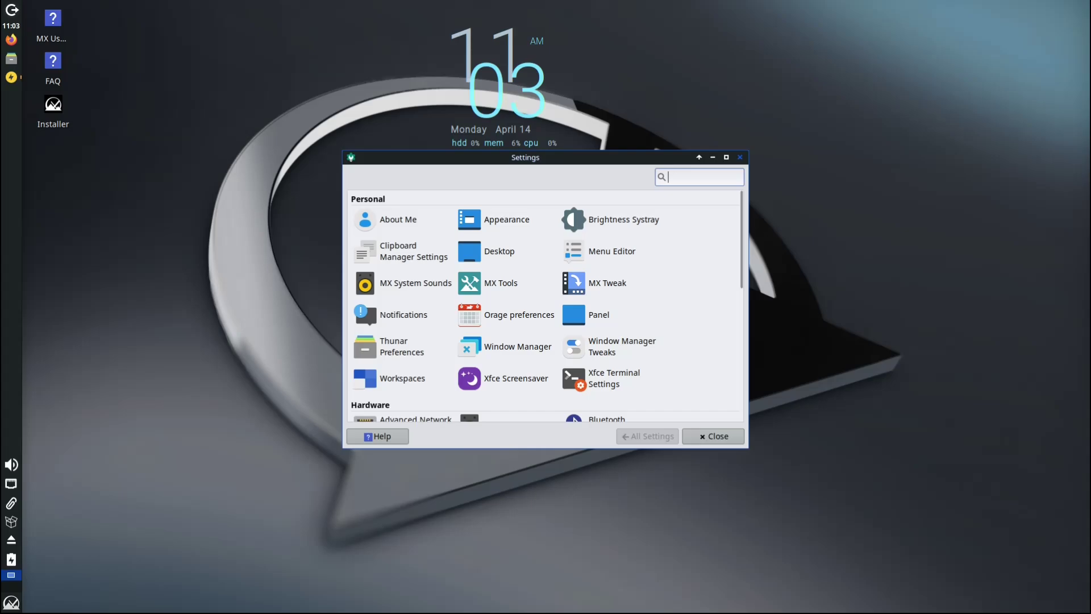
click(740, 158)
Bring up the desktop background settings again in a wider window placed nearer the desktop clock
right_click(493, 208)
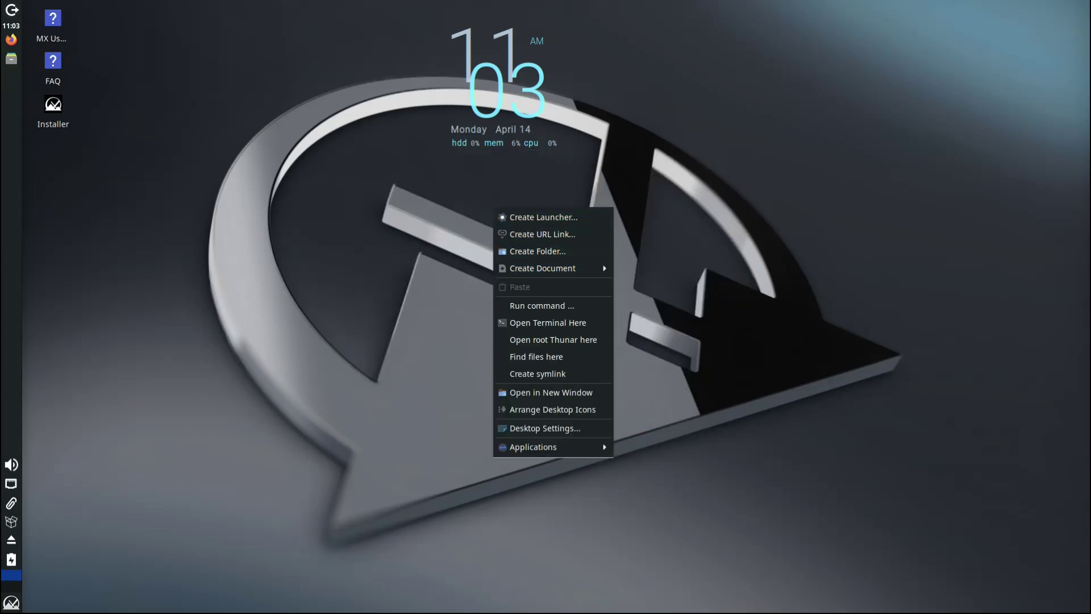
key(Down)
key(Down)
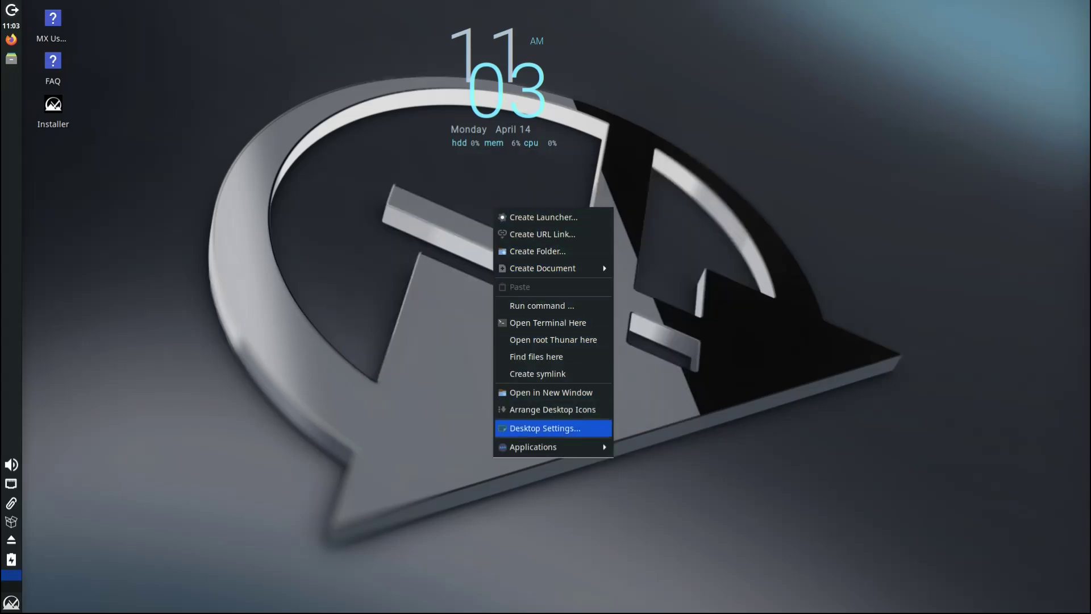
key(Return)
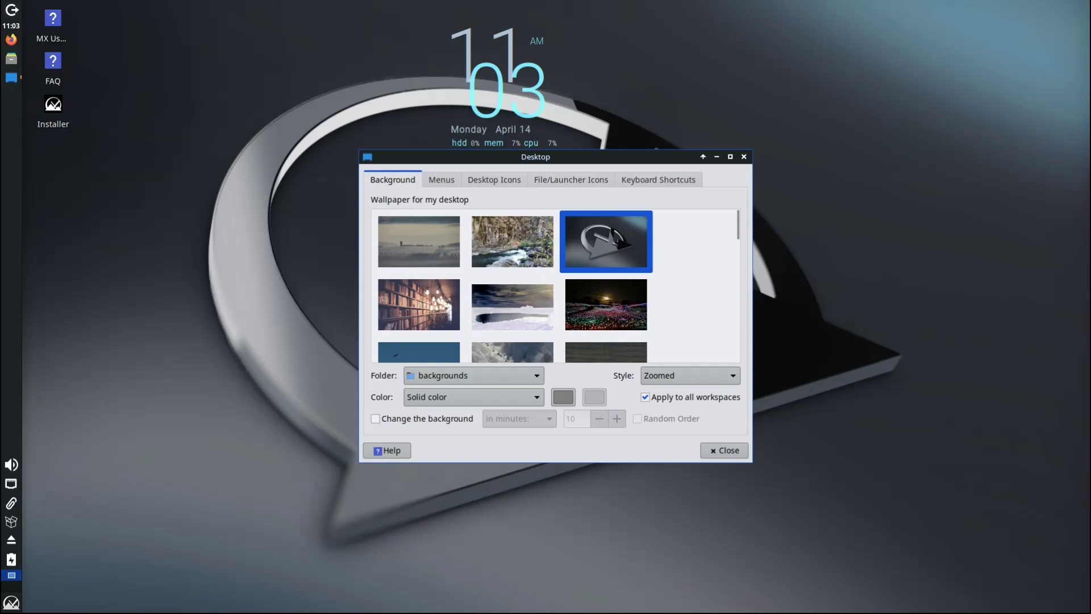
drag(753, 341, 897, 340)
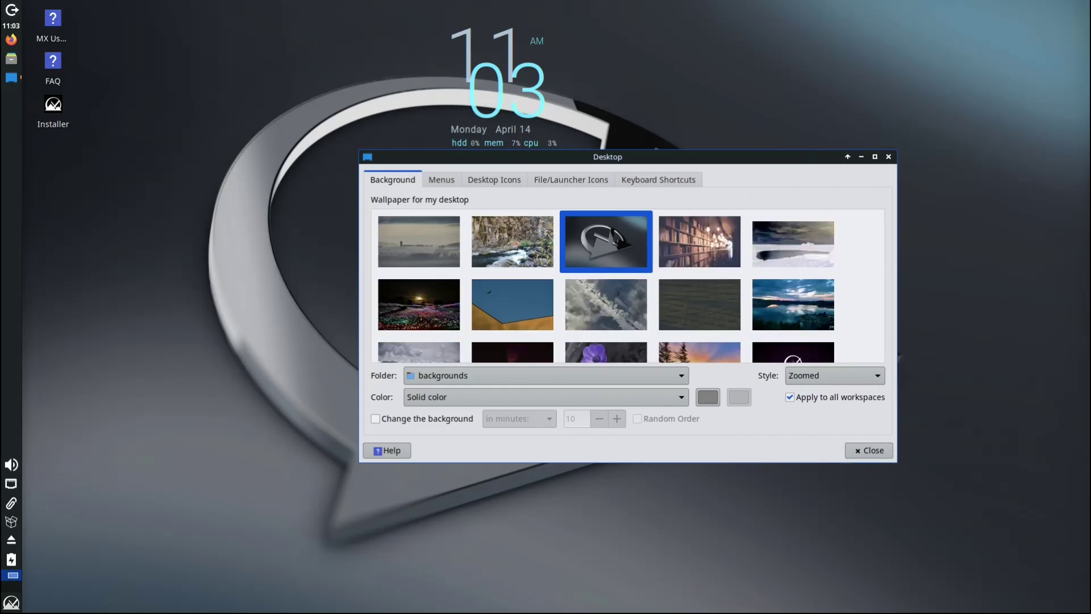
drag(894, 463, 895, 475)
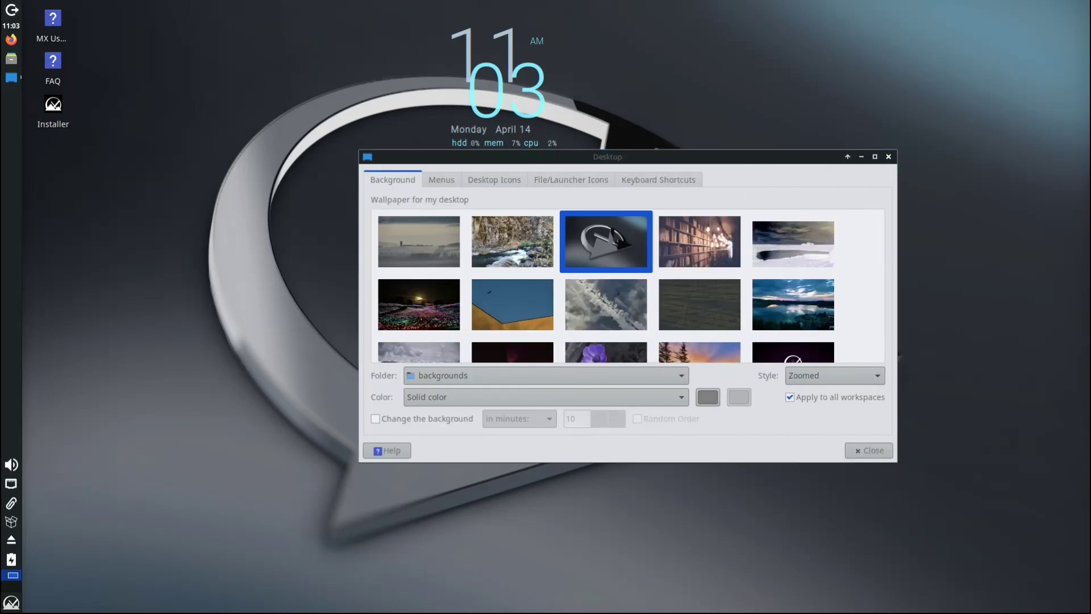
drag(653, 157, 547, 98)
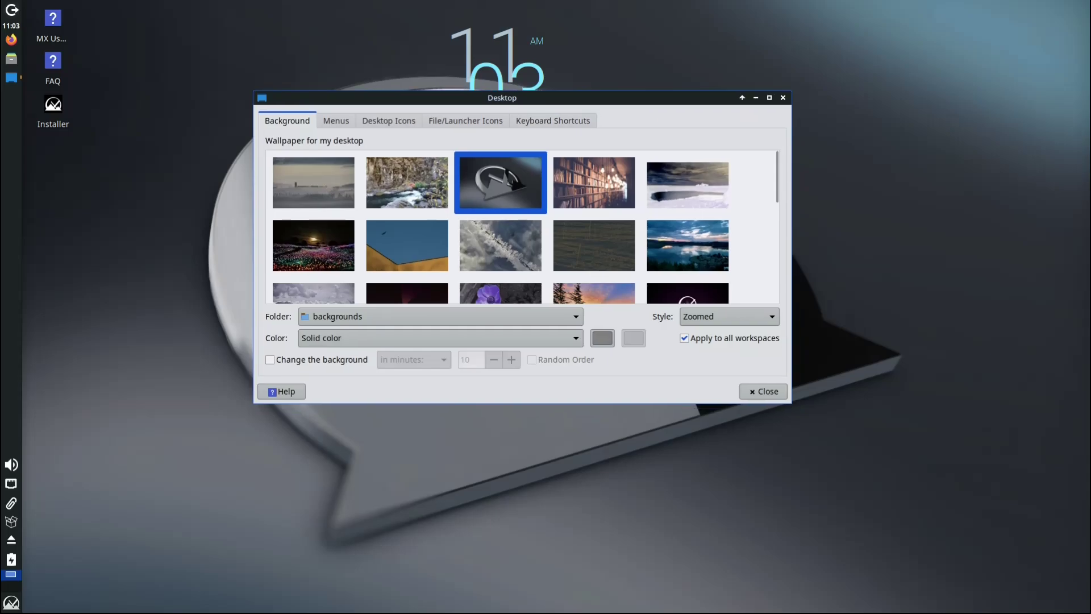
Look through the wallpaper thumbnails, return to the start of the list, and close the desktop settings
drag(777, 177, 777, 202)
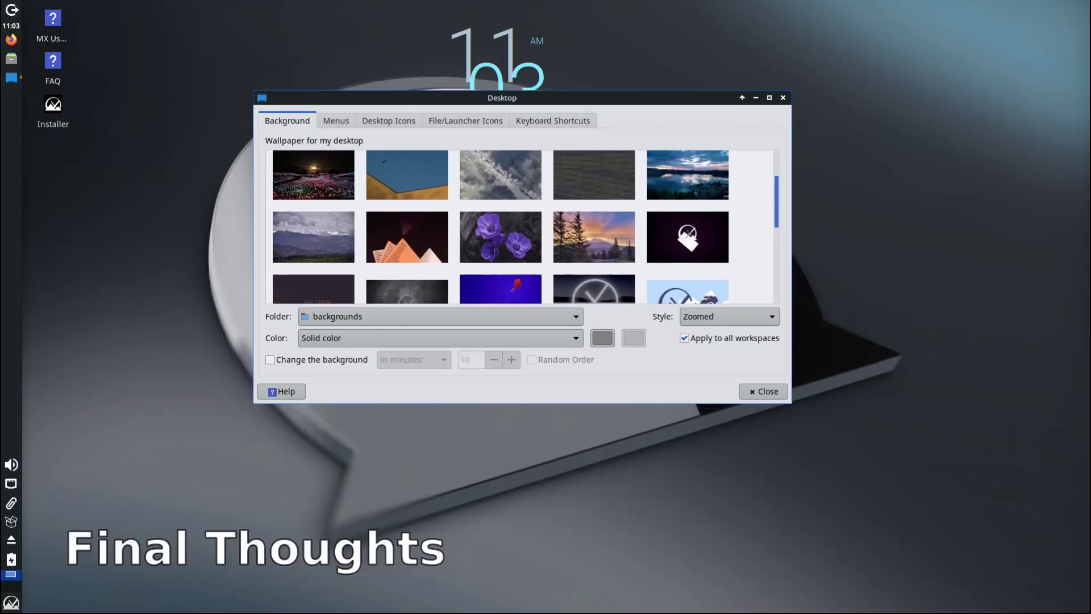
scroll(525, 227, down, 5)
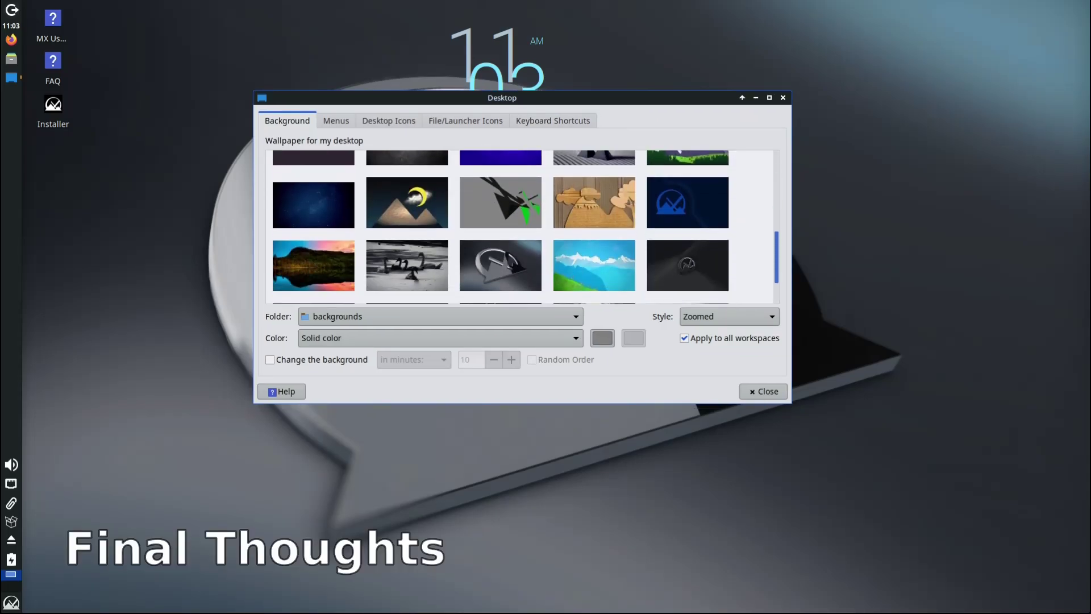
drag(777, 257, 777, 176)
click(783, 98)
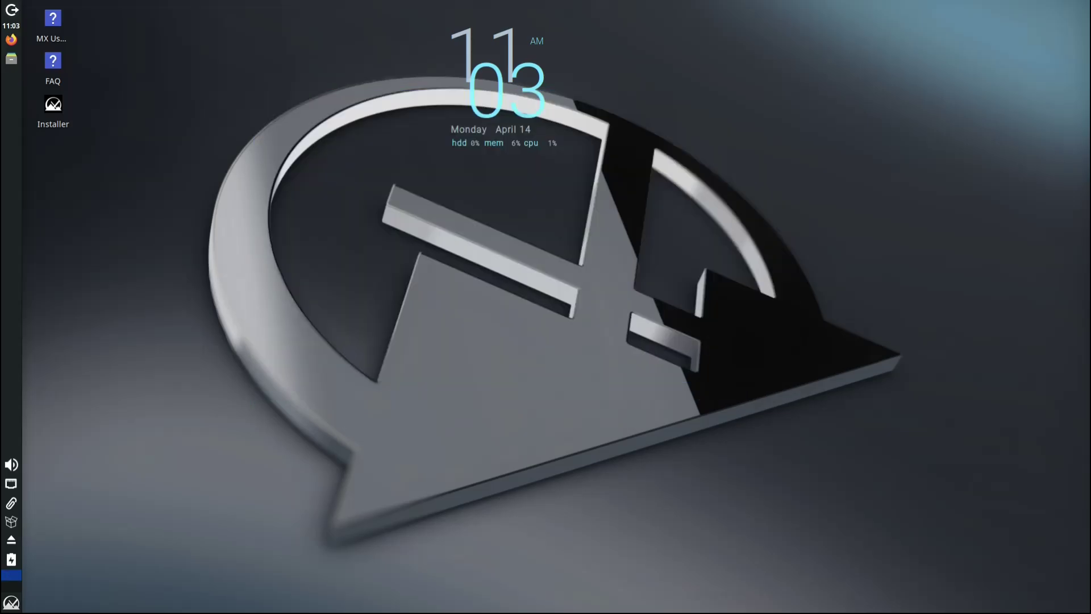
Open the file manager at the demo home folder
click(11, 58)
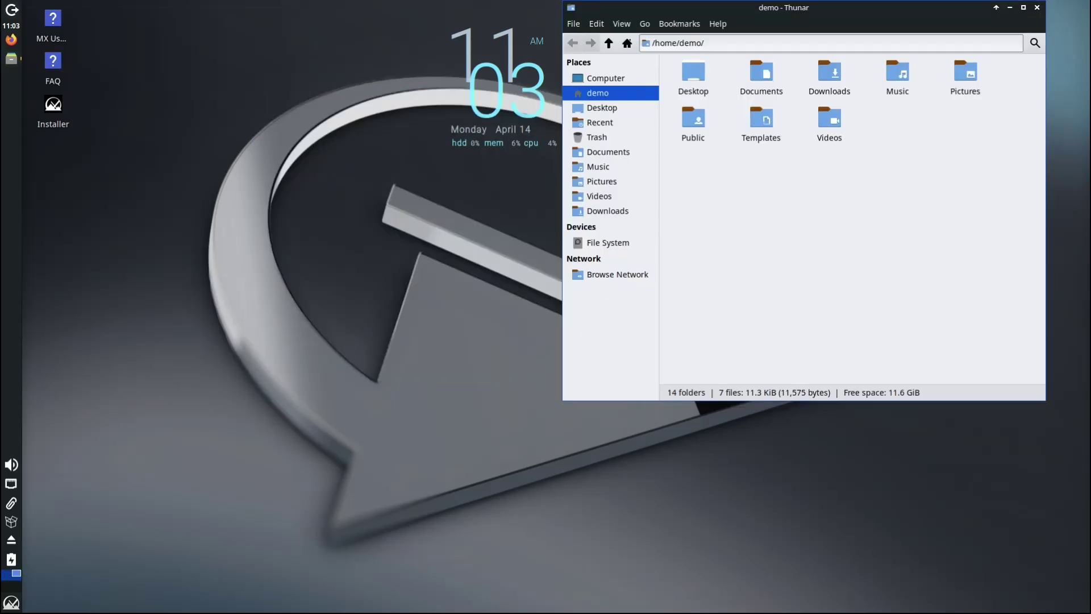
Move the file manager window nearer the desktop's centre, view Thunar's About information, and close both windows
drag(694, 7, 336, 61)
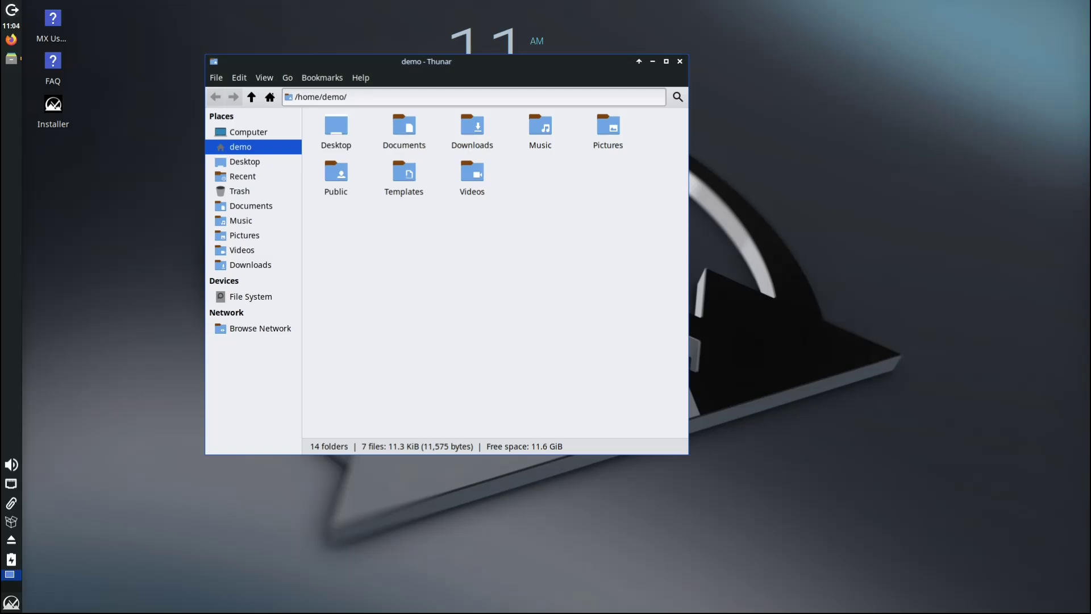
click(360, 78)
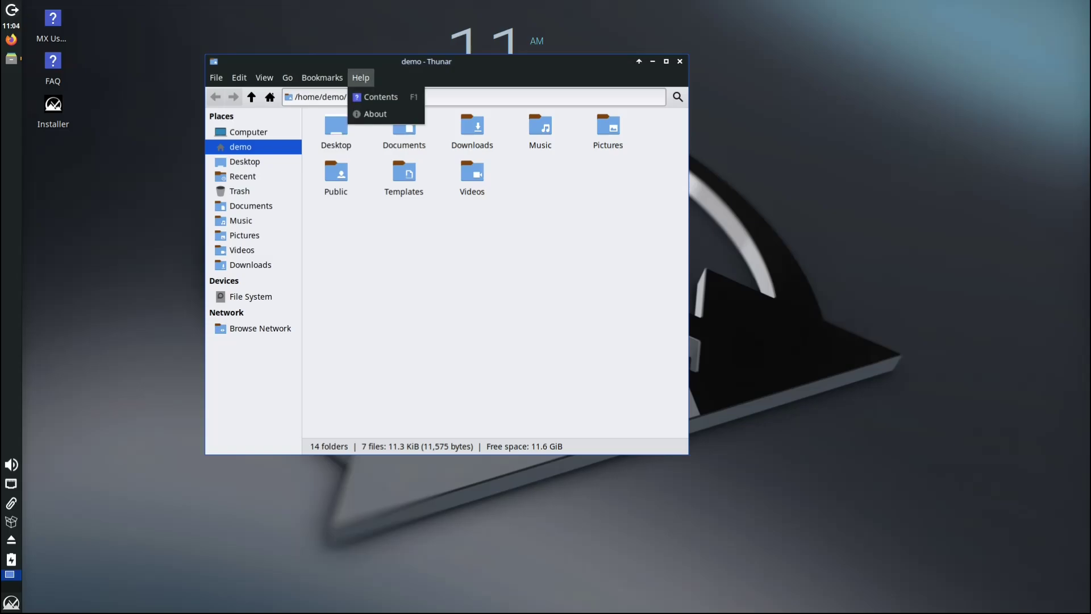
click(375, 114)
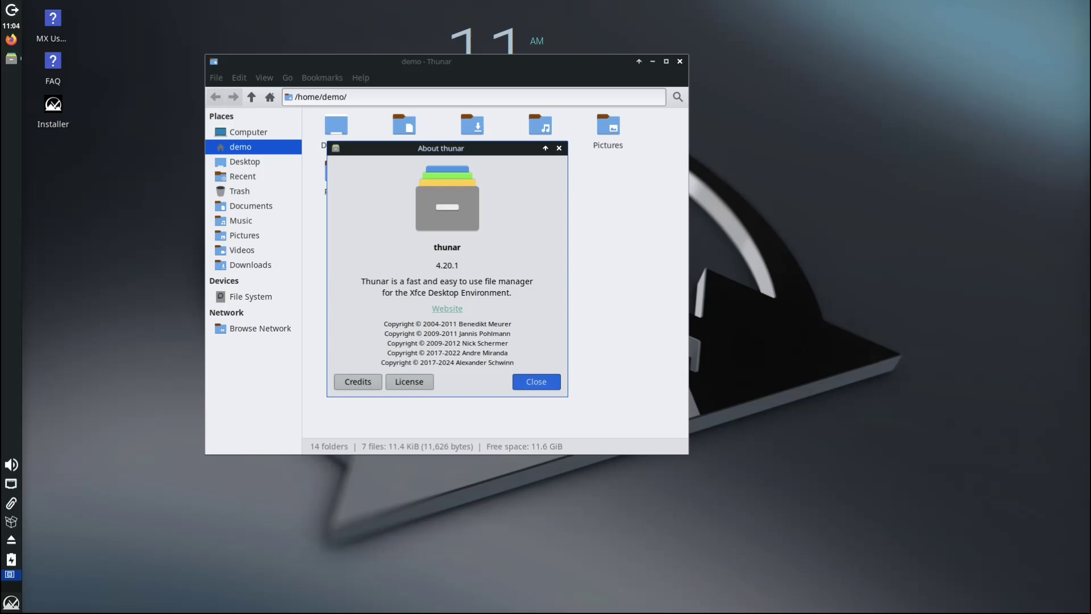
click(536, 381)
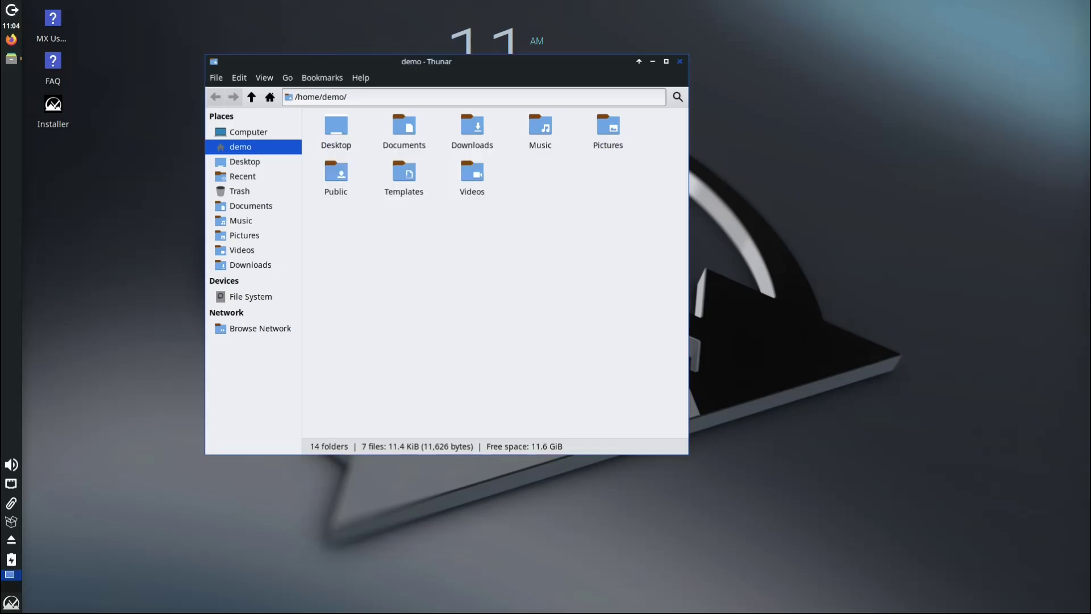
click(680, 61)
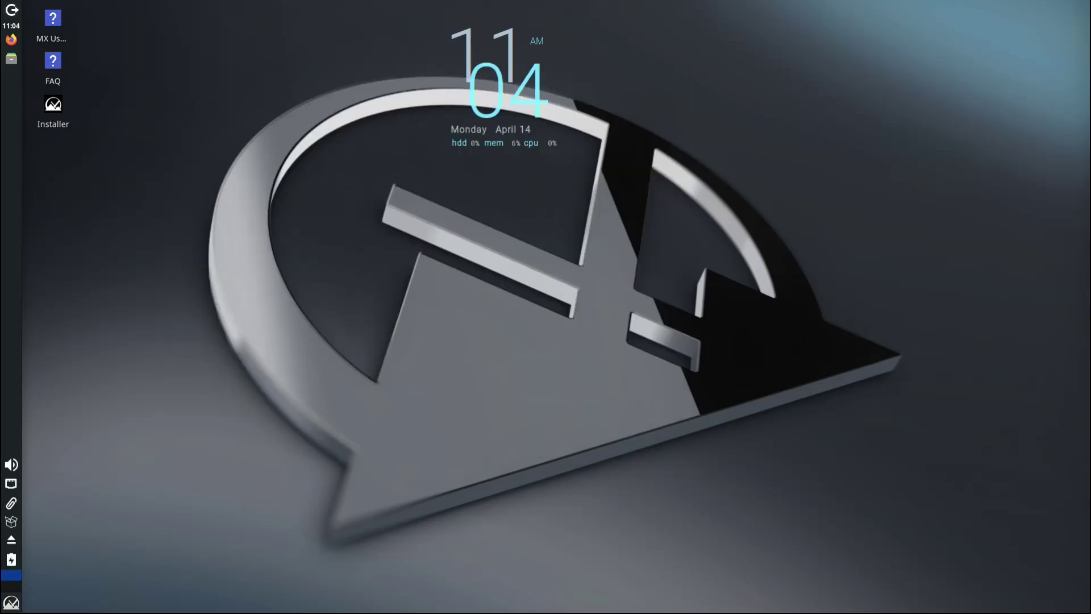
Open the Appearance settings through the Settings Manager and look through the Style themes back to the start of the list
right_click(265, 216)
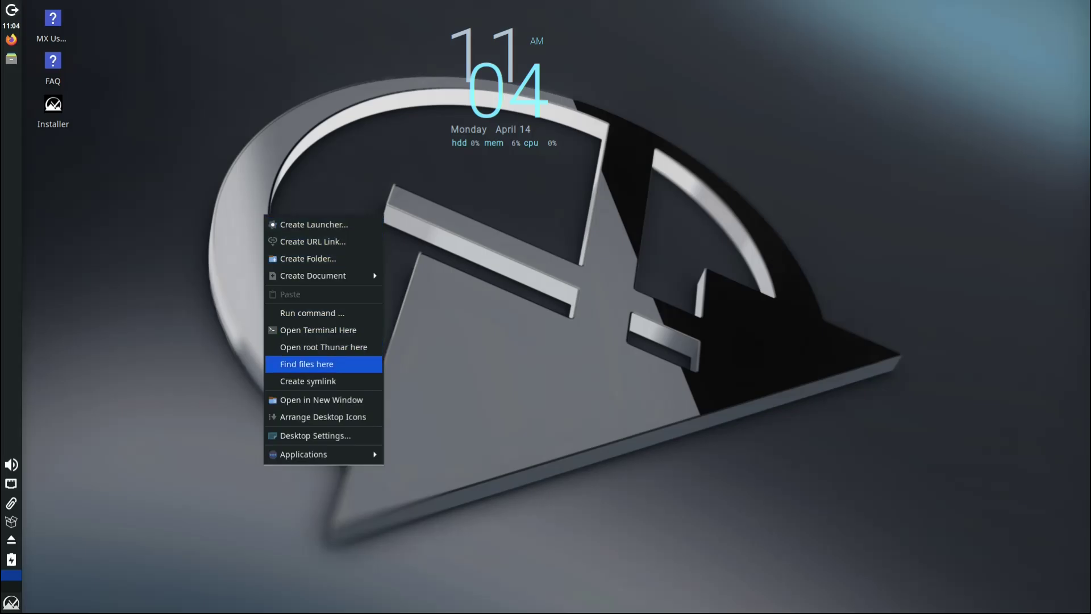
mouse_move(324, 455)
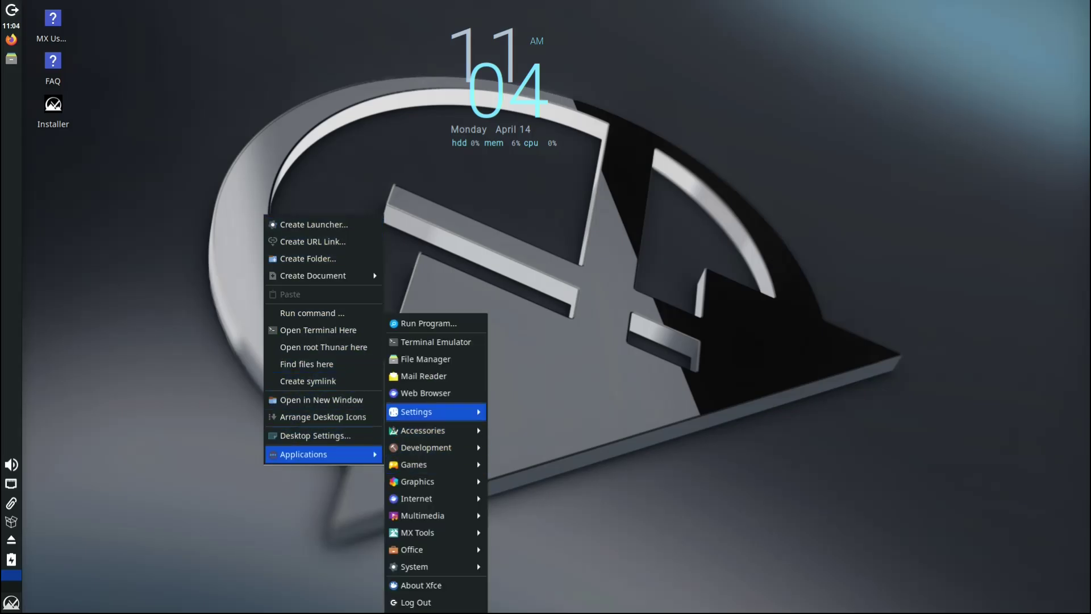
mouse_move(432, 412)
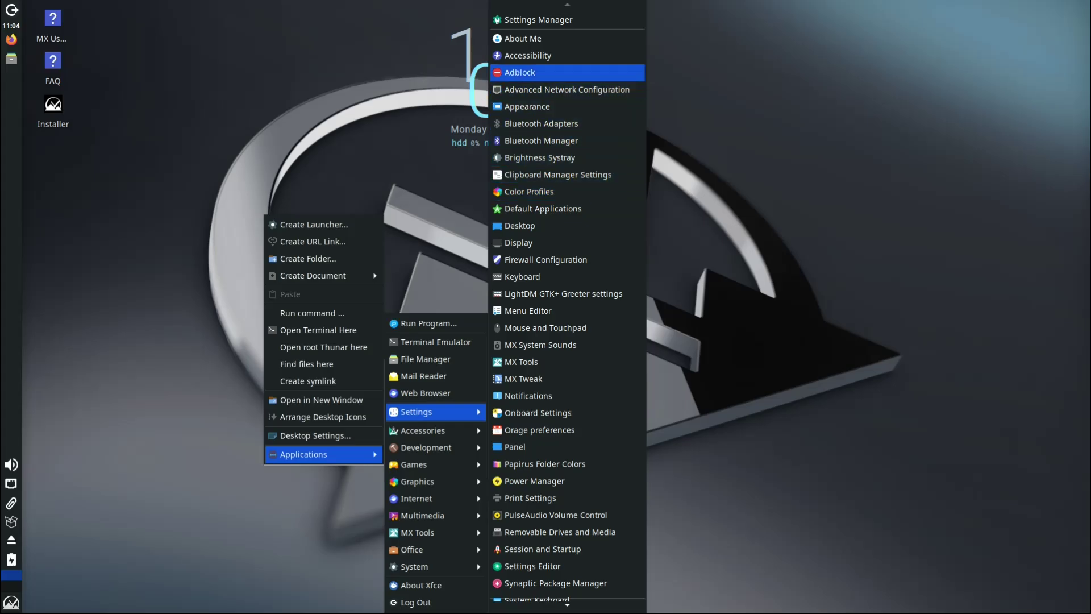
click(538, 20)
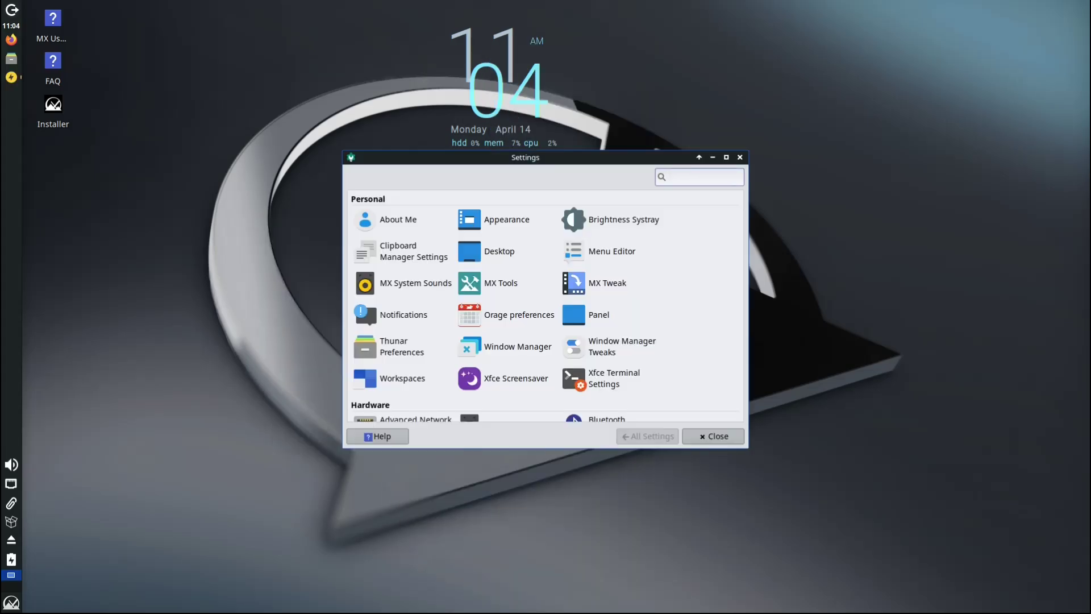
click(480, 159)
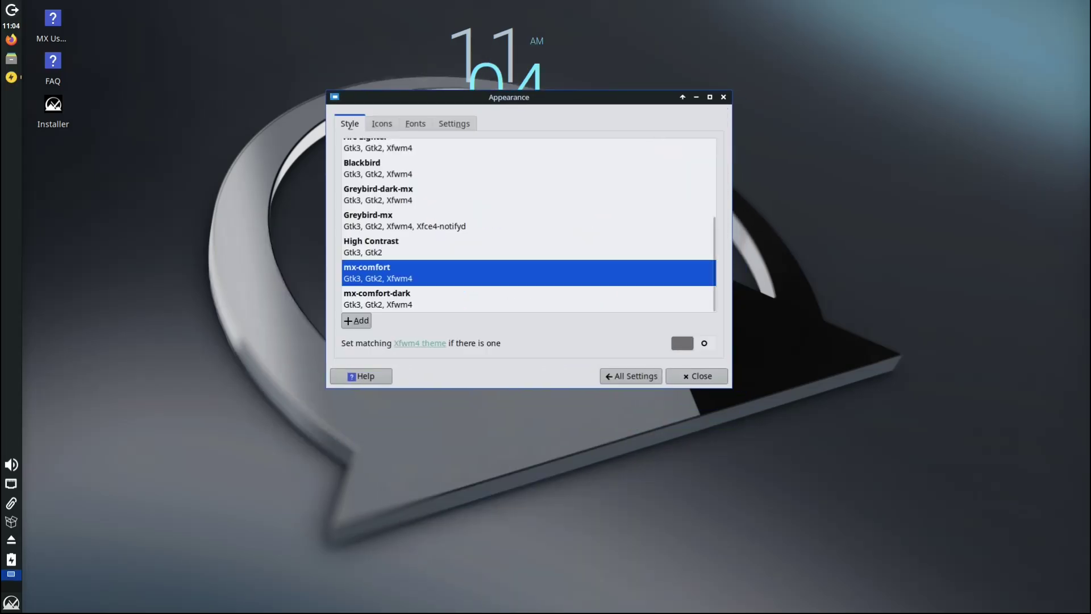
drag(715, 261, 714, 183)
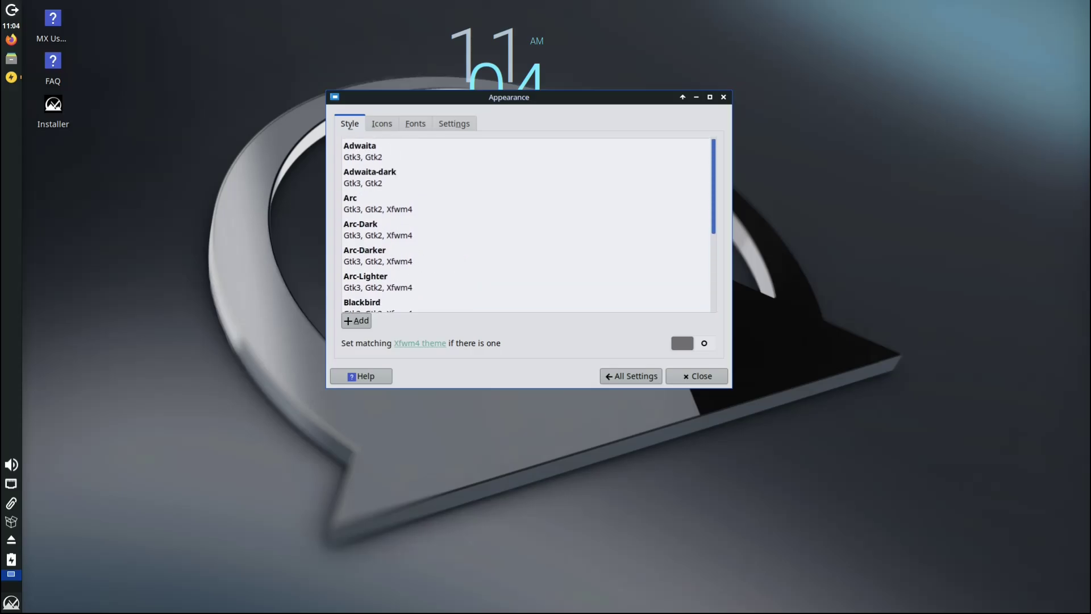